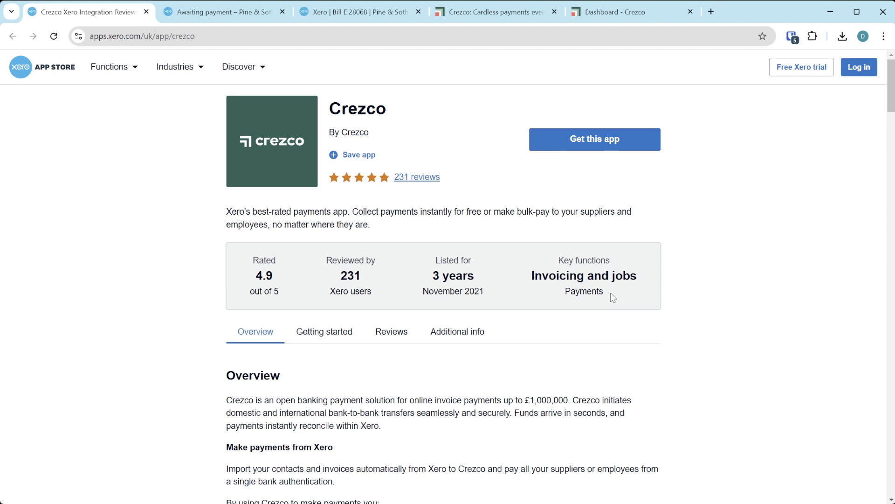
# Step: Switch to Xero's bills awaiting payment and bring up the details of bill E 28068
pyautogui.click(218, 16)
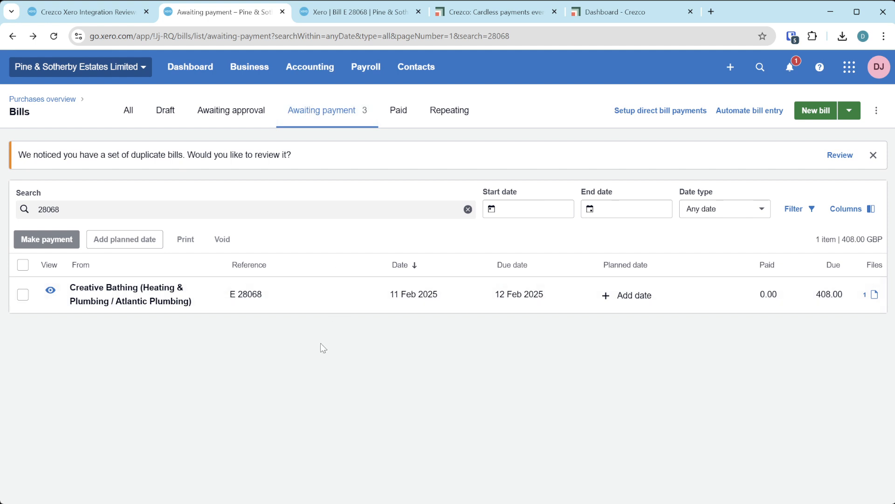
pyautogui.click(246, 72)
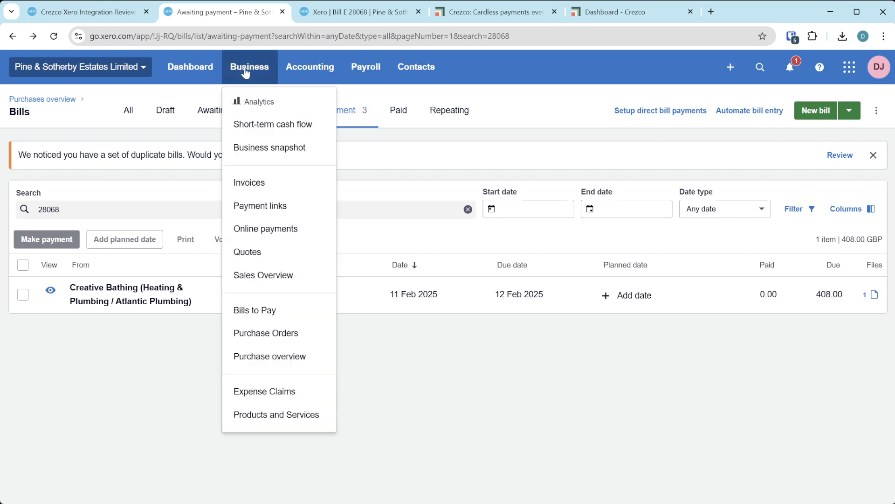
pyautogui.click(500, 392)
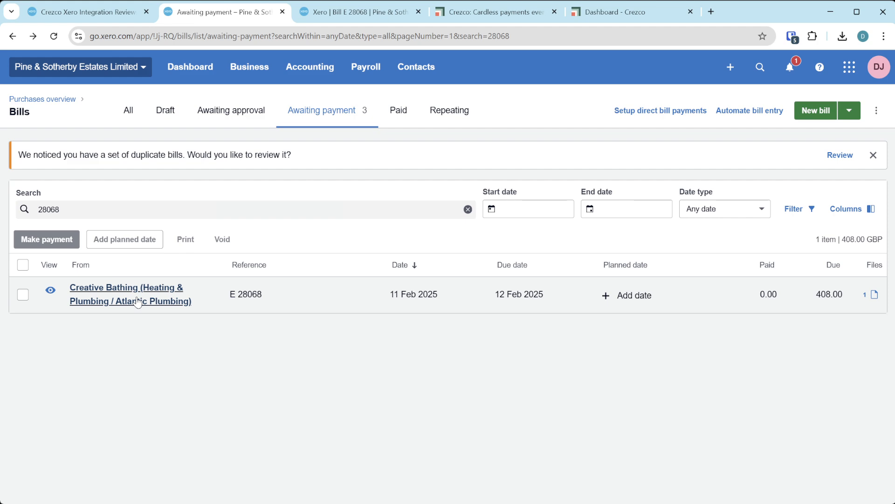
pyautogui.click(373, 19)
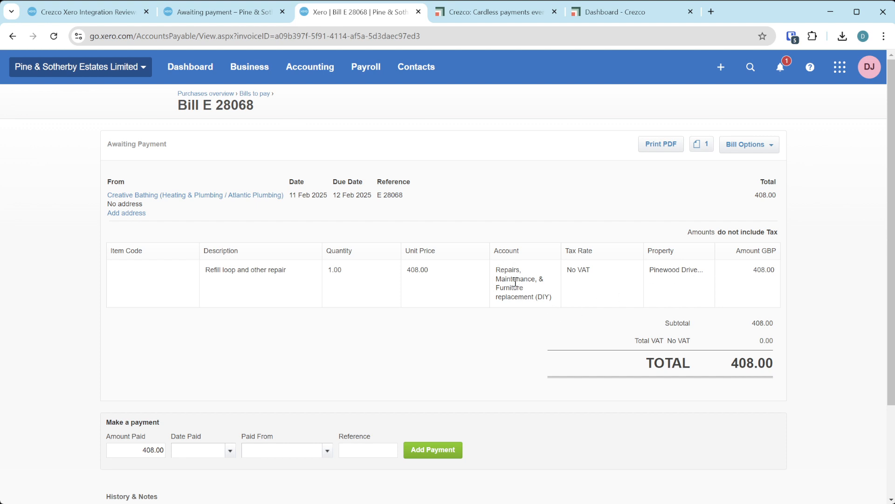
# Step: Review the financial details of the bill's supplier contact, dismiss the privacy notice, and close the contact page
pyautogui.click(187, 196)
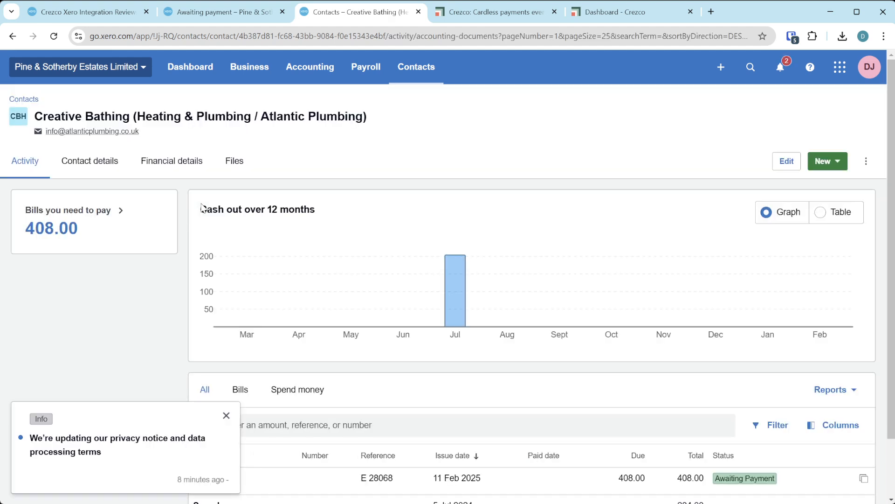
pyautogui.click(189, 168)
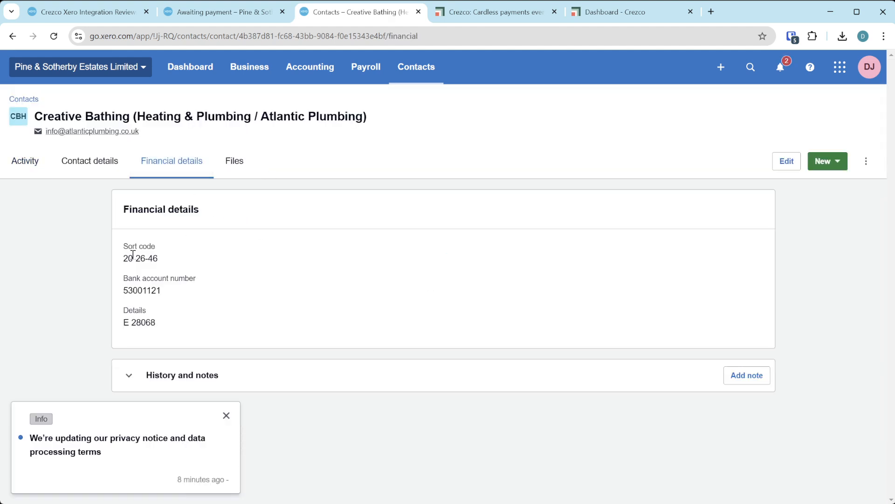
pyautogui.click(227, 417)
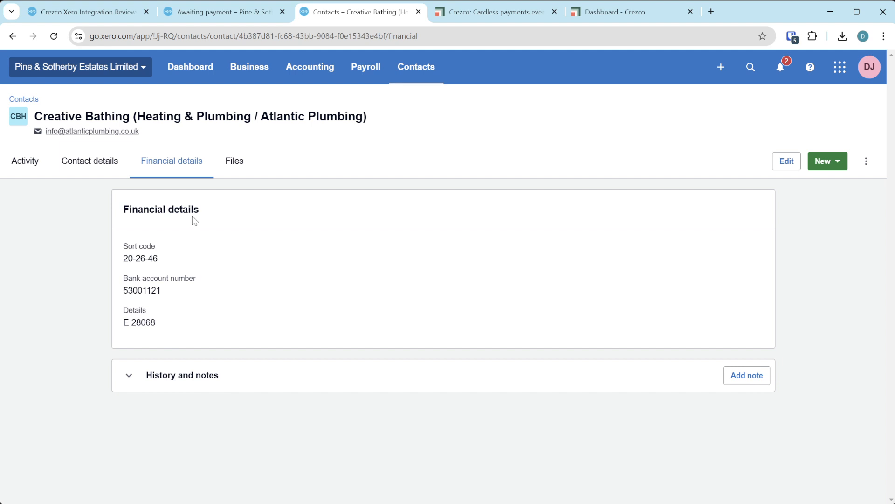
pyautogui.middleClick(368, 14)
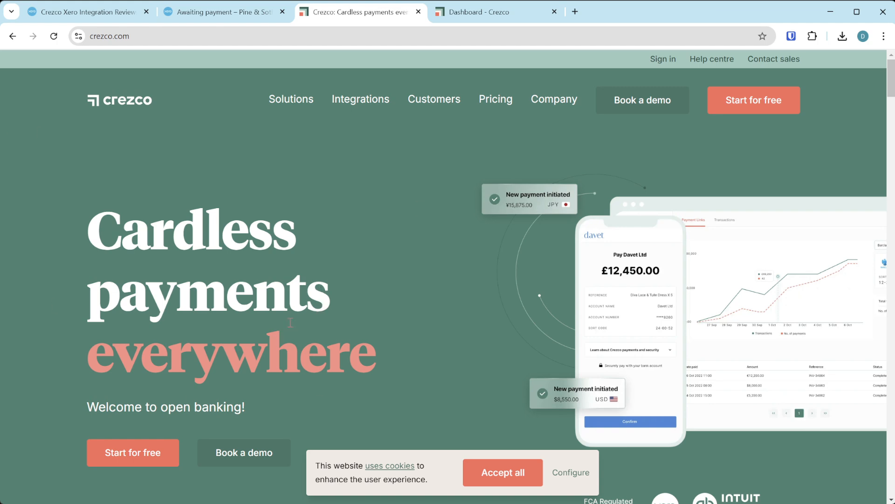
# Step: Accept all cookies on the Crezco website and review its payment solutions for businesses
pyautogui.click(495, 471)
pyautogui.scroll(-8, 464, 219)
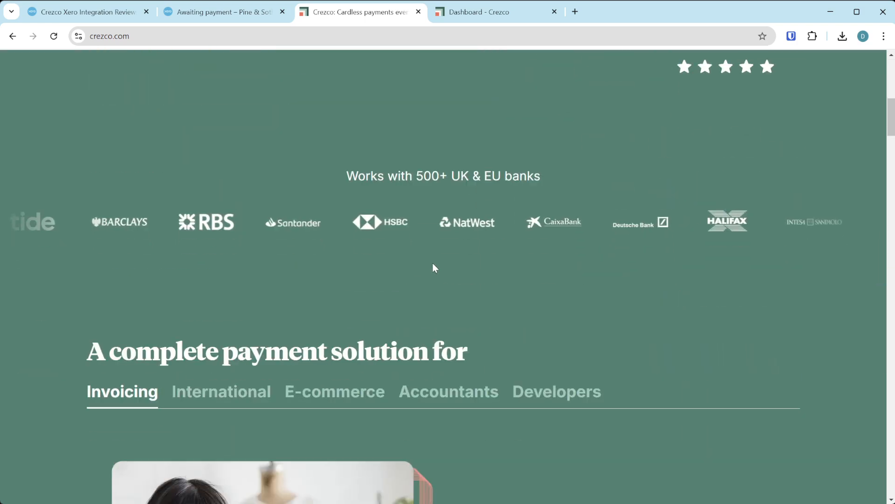
pyautogui.scroll(-15, 433, 264)
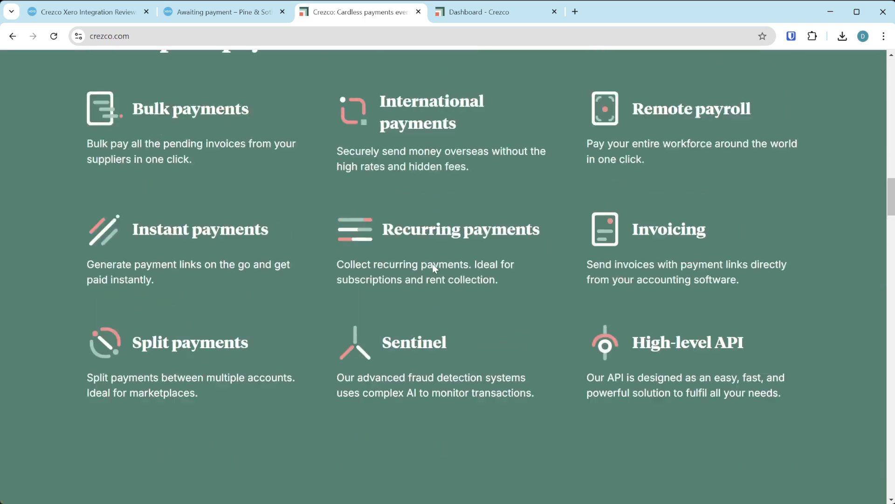
pyautogui.scroll(1, 434, 267)
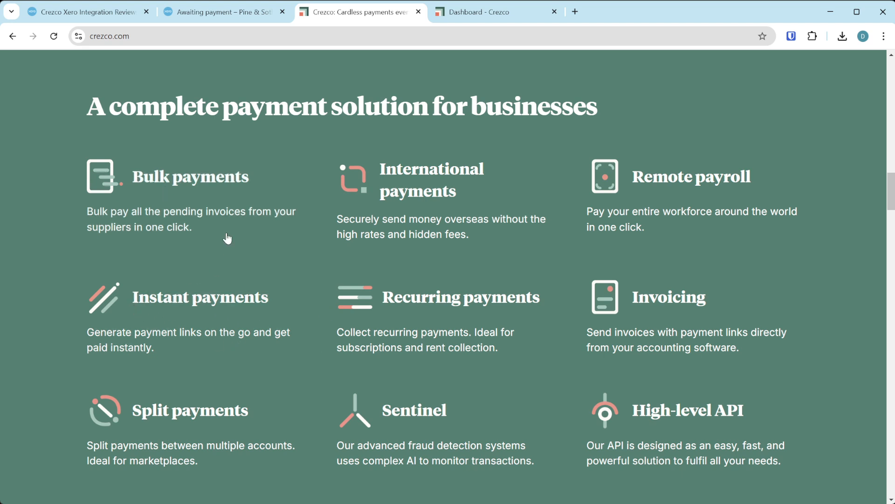
# Step: View Crezco's bulk payments page and review the features and prices of its plans
pyautogui.click(161, 176)
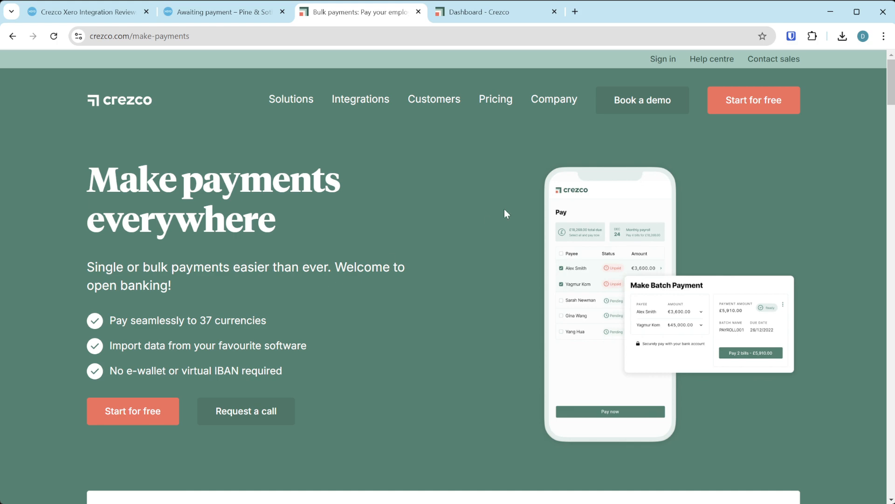
pyautogui.click(490, 102)
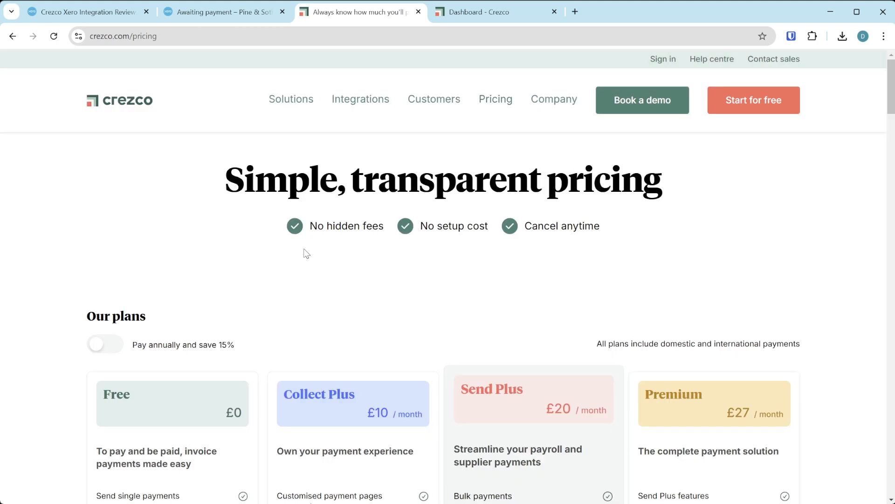
pyautogui.scroll(-5, 307, 253)
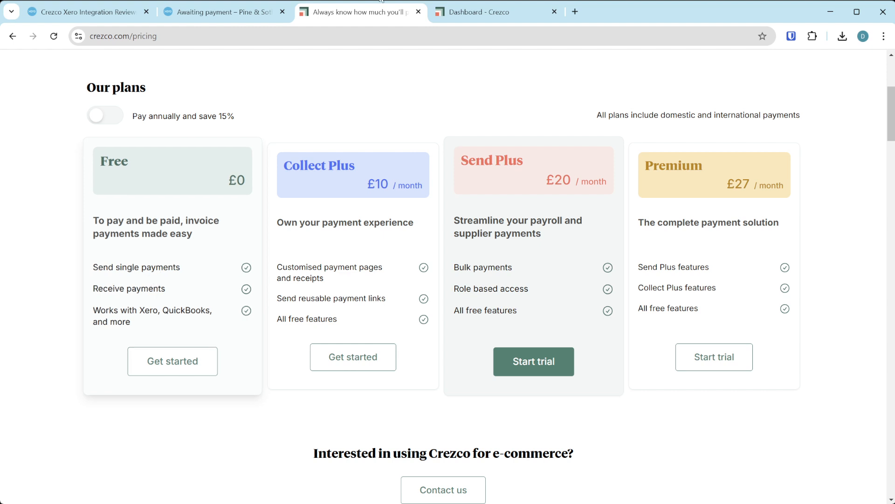
# Step: Switch to the Crezco dashboard and pull accounts payable bills from the connected Xero account
pyautogui.click(461, 17)
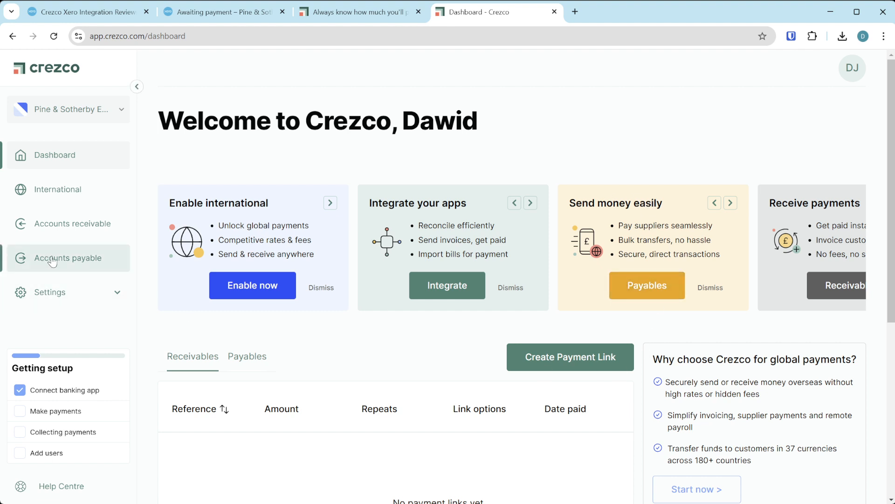
pyautogui.click(67, 262)
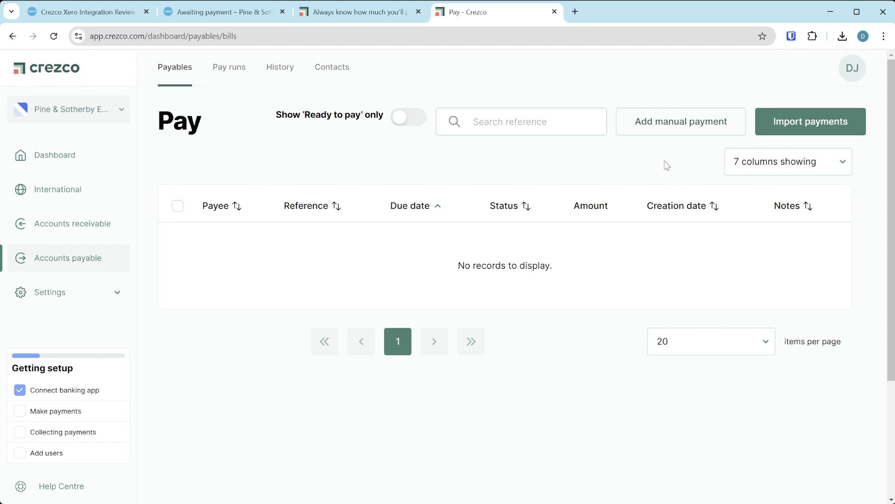
pyautogui.click(786, 133)
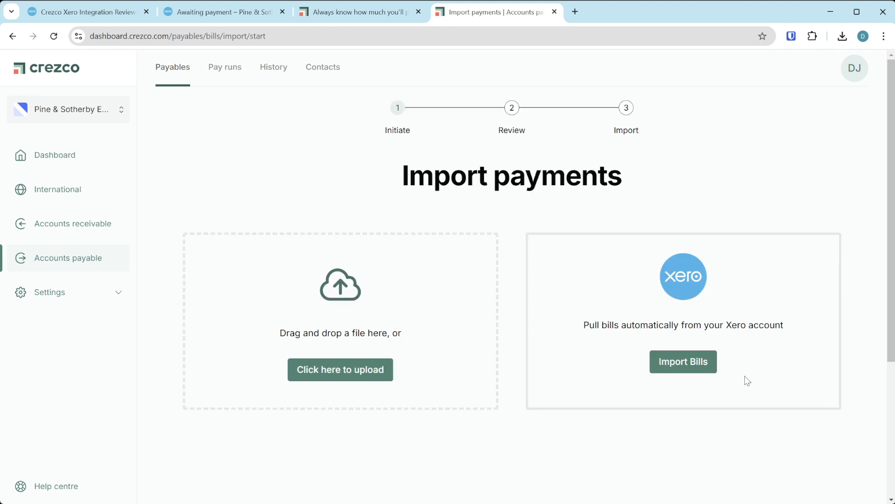
pyautogui.click(683, 364)
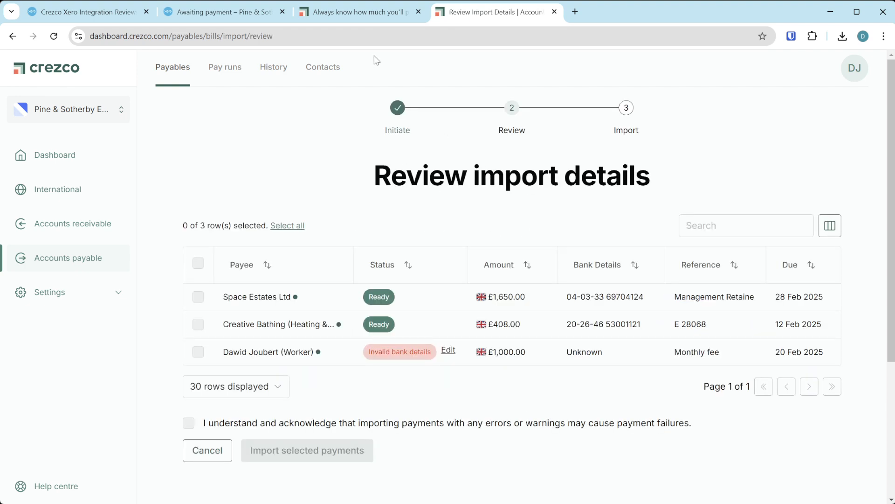
# Step: Import only the Creative Bathing bill with reference E 28068, acknowledging that errors or warnings may cause payment failures
pyautogui.click(202, 328)
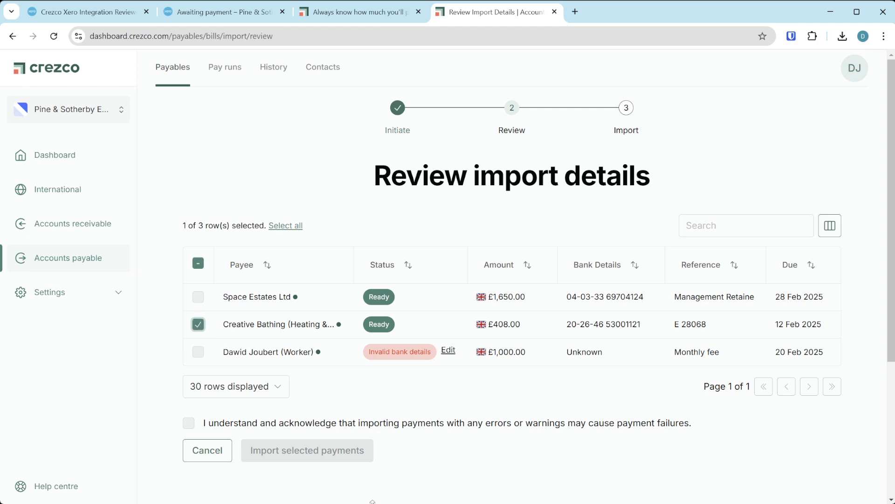
pyautogui.click(191, 425)
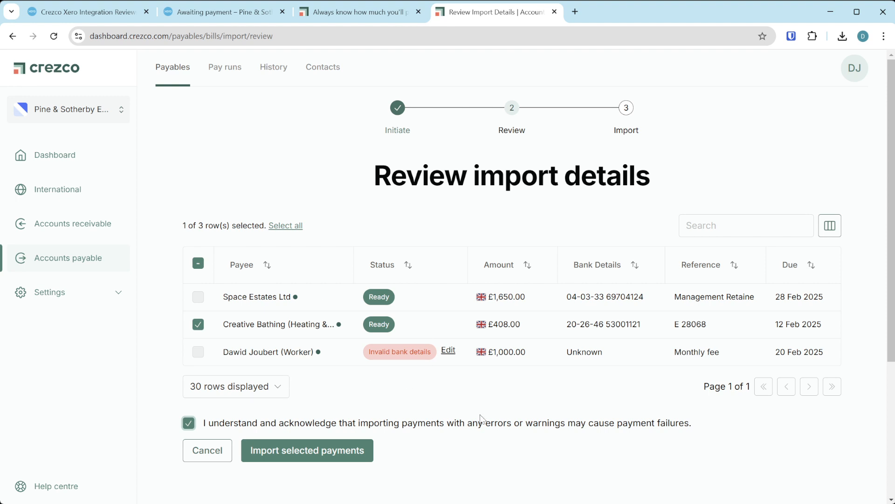
pyautogui.click(332, 463)
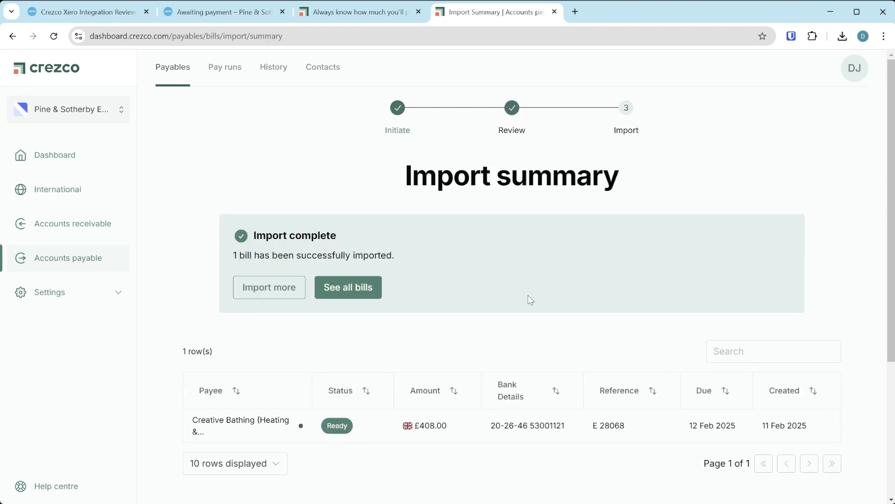
# Step: Examine the import summary, checking the imported bill's payee, status, amount, bank details, reference and due date
pyautogui.scroll(-2, 531, 300)
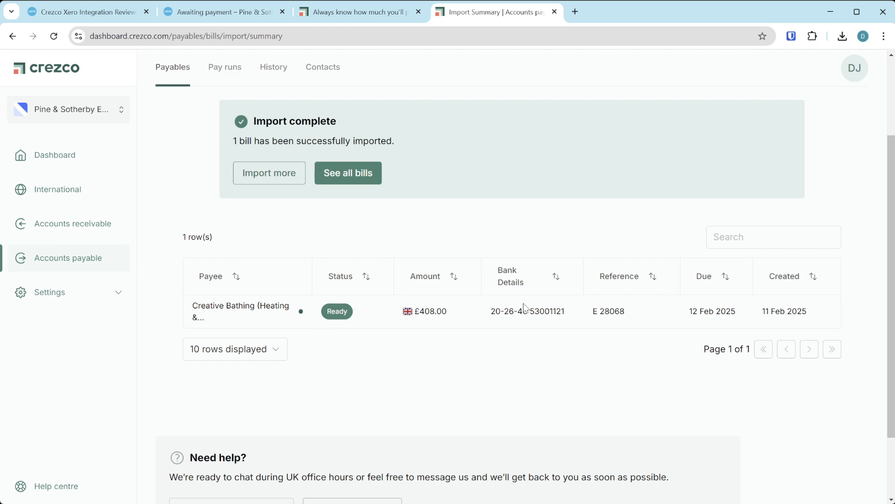
pyautogui.scroll(-1, 466, 311)
pyautogui.scroll(4, 373, 336)
pyautogui.scroll(-2, 350, 346)
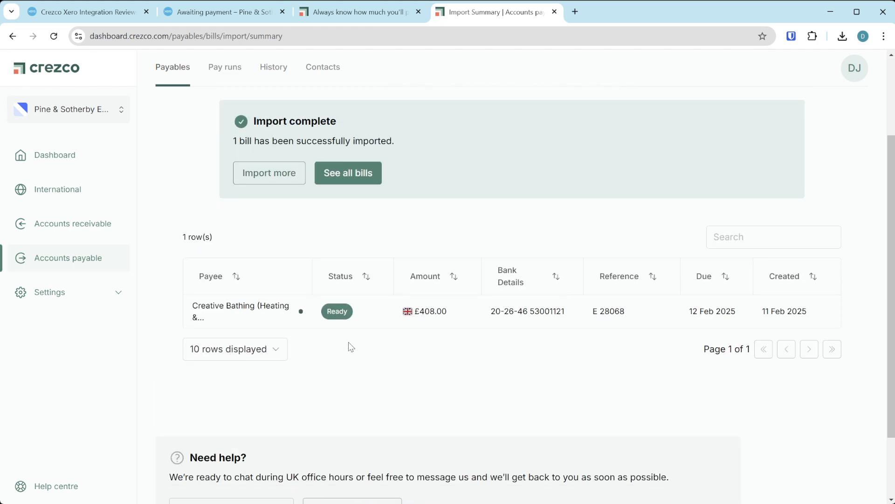
pyautogui.doubleClick(305, 312)
pyautogui.click(309, 314)
pyautogui.scroll(3, 480, 333)
pyautogui.scroll(-1, 373, 294)
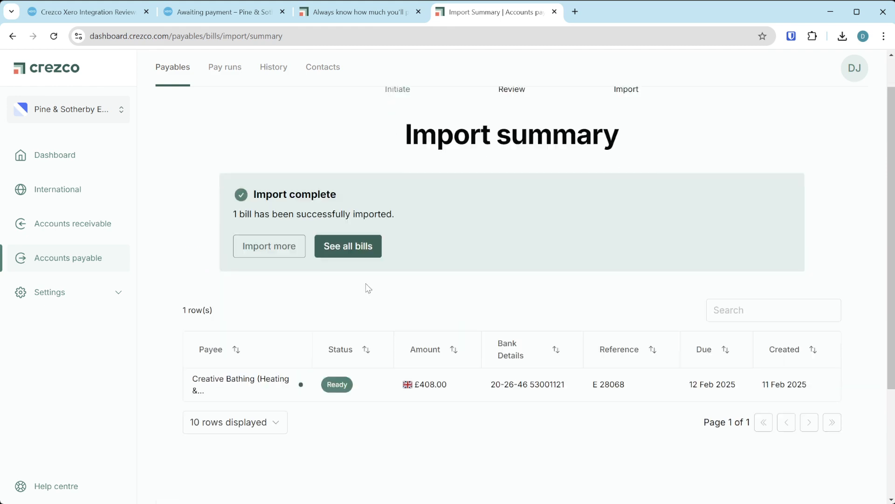
pyautogui.scroll(-3, 368, 289)
pyautogui.scroll(4, 499, 264)
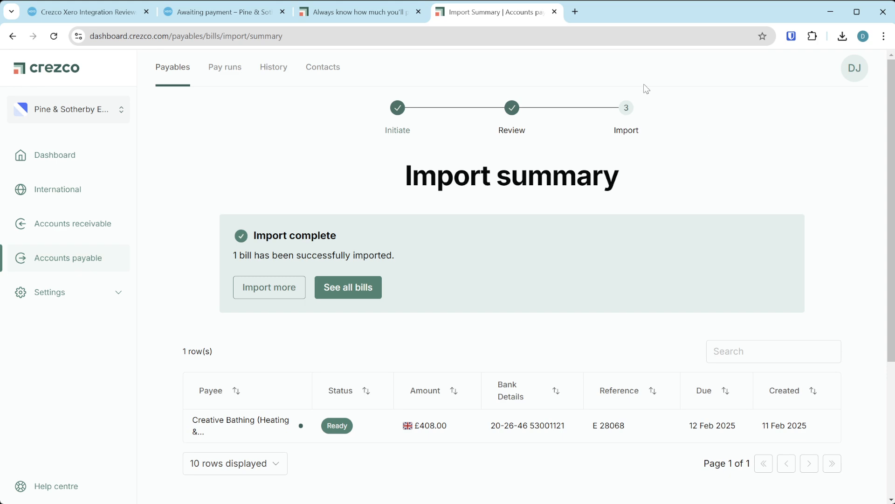
pyautogui.scroll(-2, 410, 279)
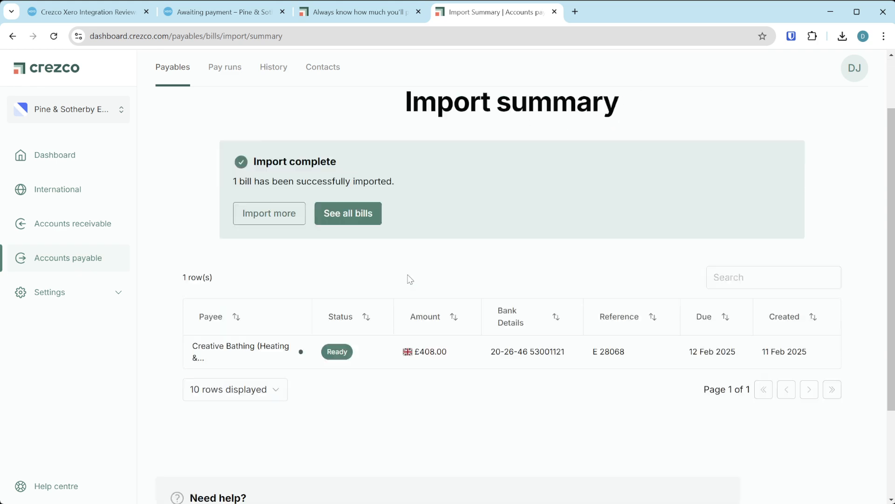
pyautogui.scroll(-3, 410, 279)
pyautogui.scroll(3, 368, 205)
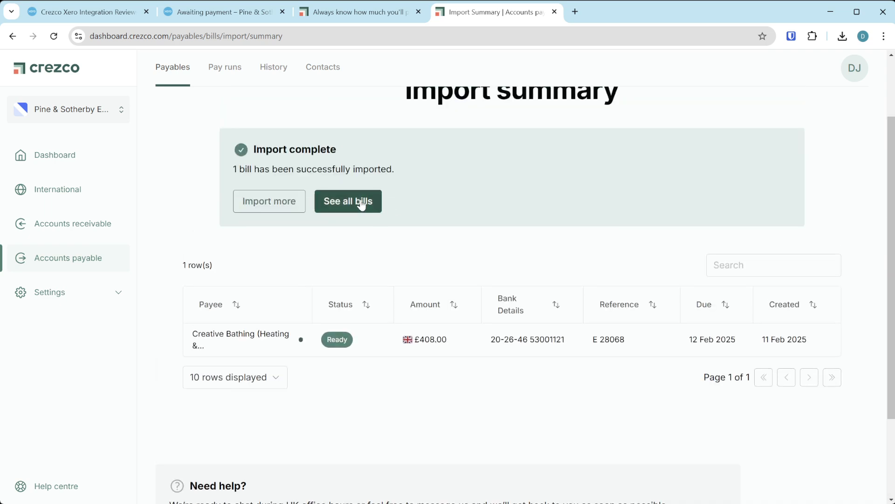
# Step: Show all payable bills and open the payment details of the Creative Bathing bill
pyautogui.click(362, 203)
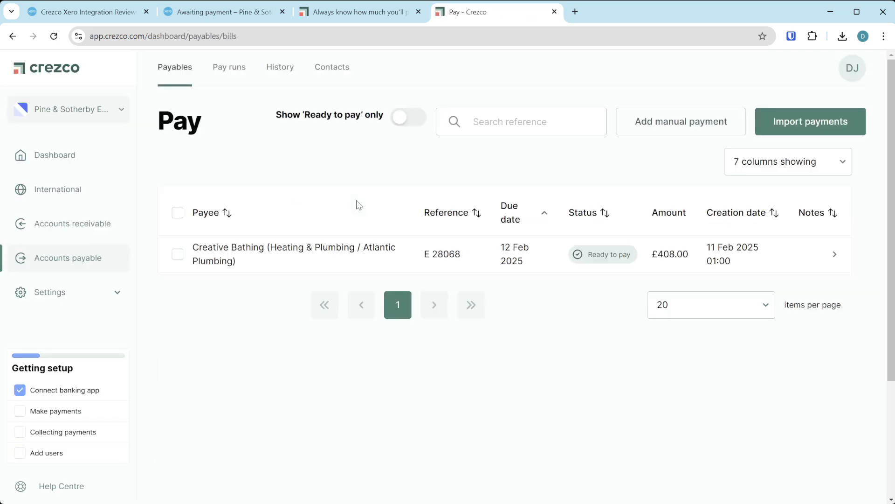
pyautogui.click(369, 265)
pyautogui.scroll(-3, 488, 254)
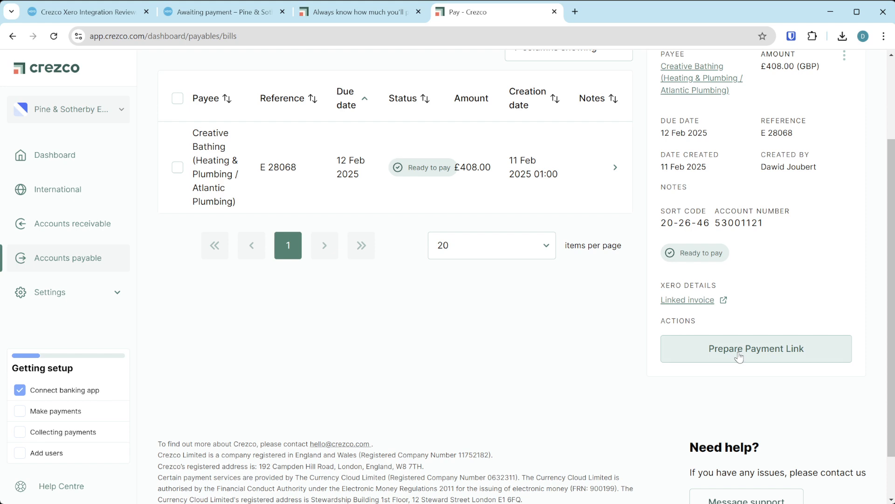
pyautogui.scroll(3, 739, 357)
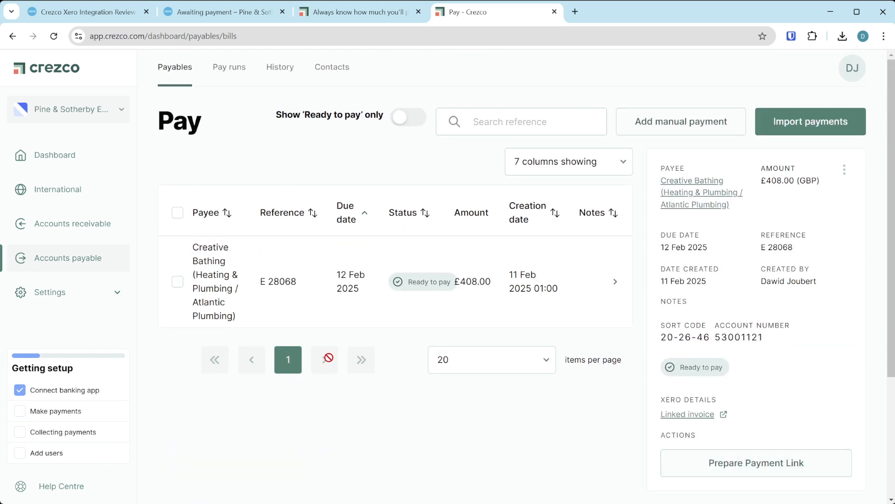
pyautogui.click(178, 213)
pyautogui.scroll(-3, 214, 275)
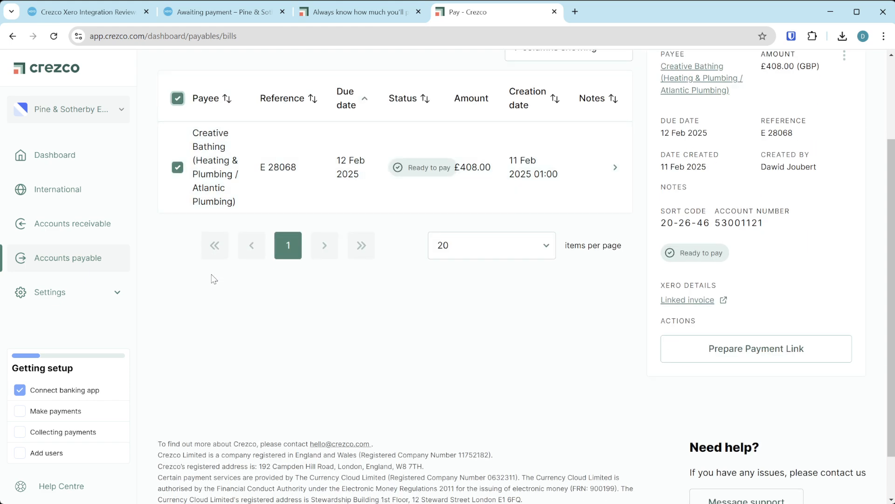
pyautogui.click(177, 167)
pyautogui.scroll(3, 704, 362)
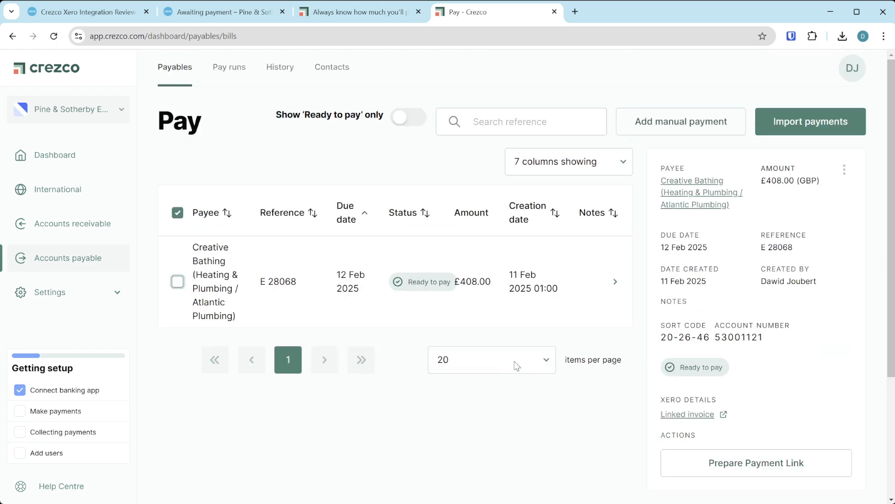
# Step: Create a payment link for the Creative Bathing bill with immediate delivery from the NatWest GBP account
pyautogui.click(762, 479)
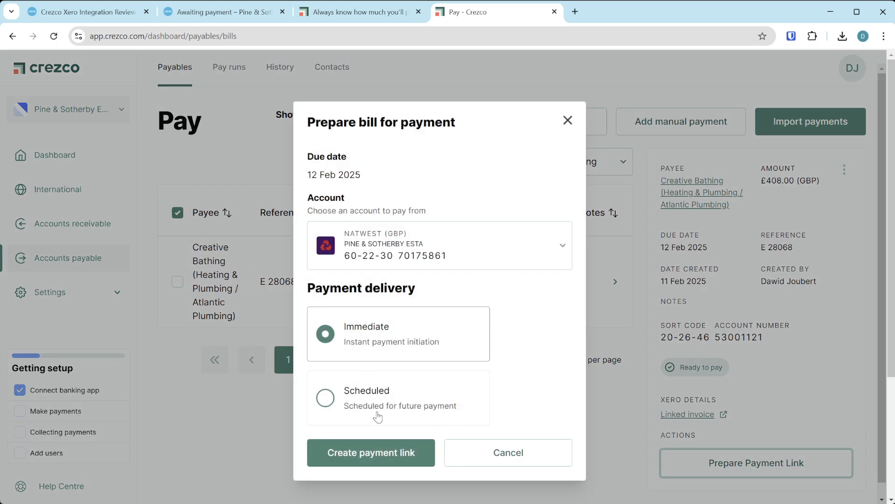
pyautogui.click(390, 461)
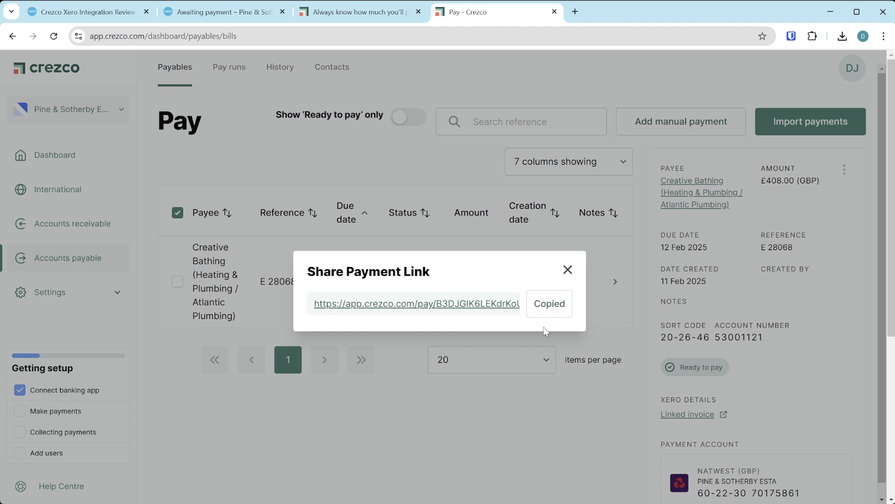
pyautogui.scroll(-3, 527, 333)
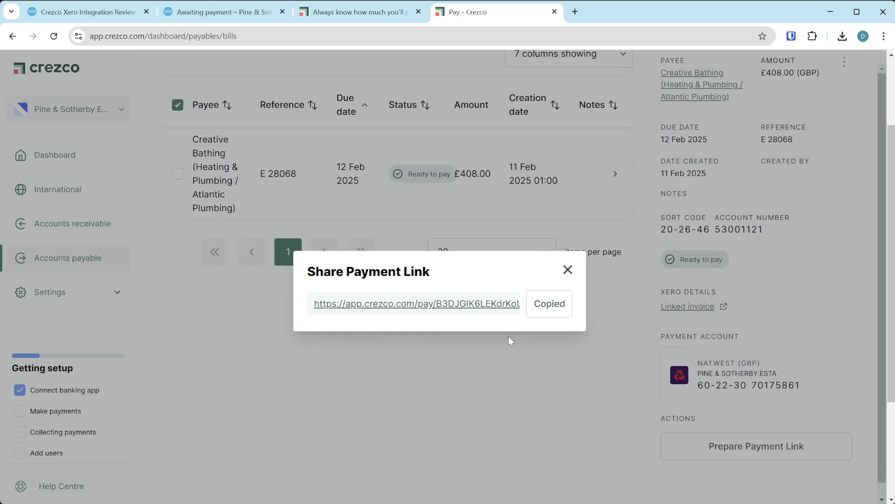
# Step: Open the shared payment link, pay the £408.00 Creative Bathing bill from the bank account, and return to the payables list
pyautogui.click(431, 311)
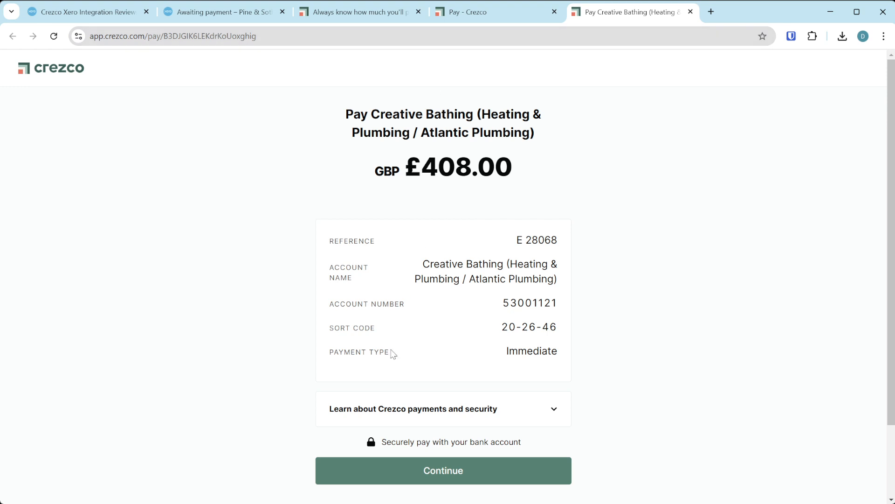
pyautogui.scroll(-2, 676, 244)
pyautogui.click(488, 389)
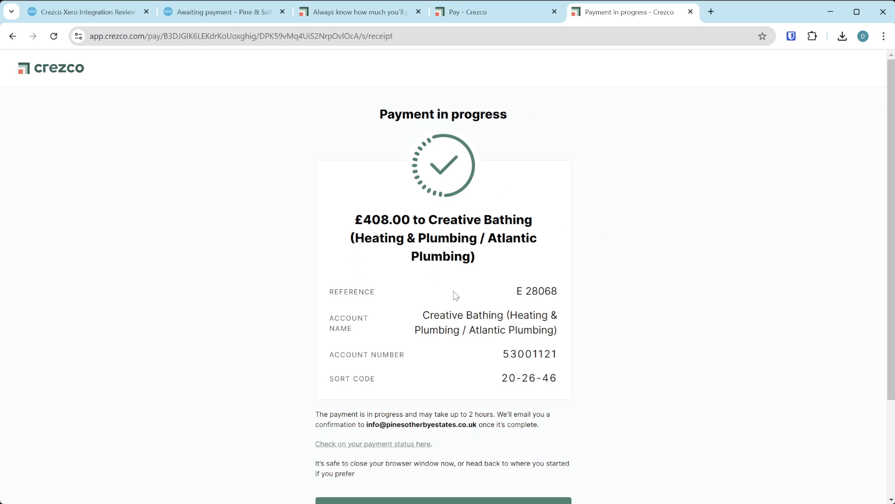
pyautogui.scroll(-2, 455, 296)
pyautogui.click(402, 394)
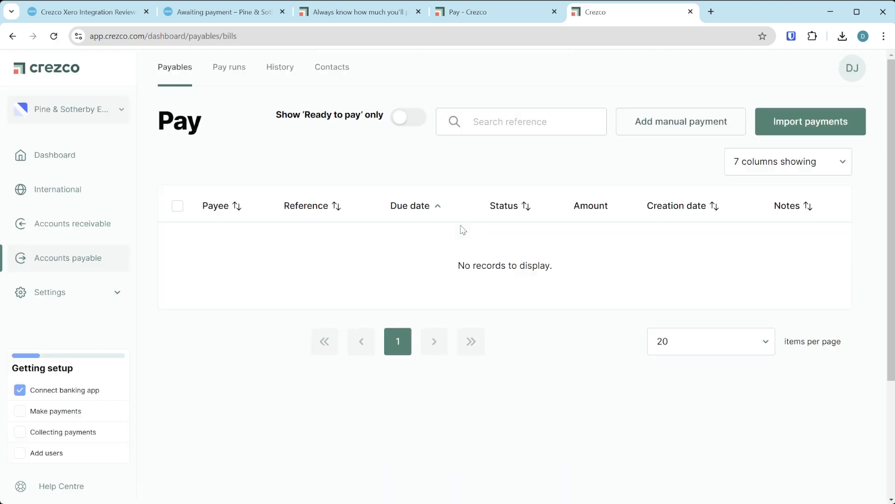
# Step: Close the Crezco pages to return to Xero and refresh the awaiting-payment bills list filtered by 28068
pyautogui.hotkey('ctrl', 'w')
pyautogui.hotkey('ctrl', 'w')
pyautogui.hotkey('ctrl', 'w')
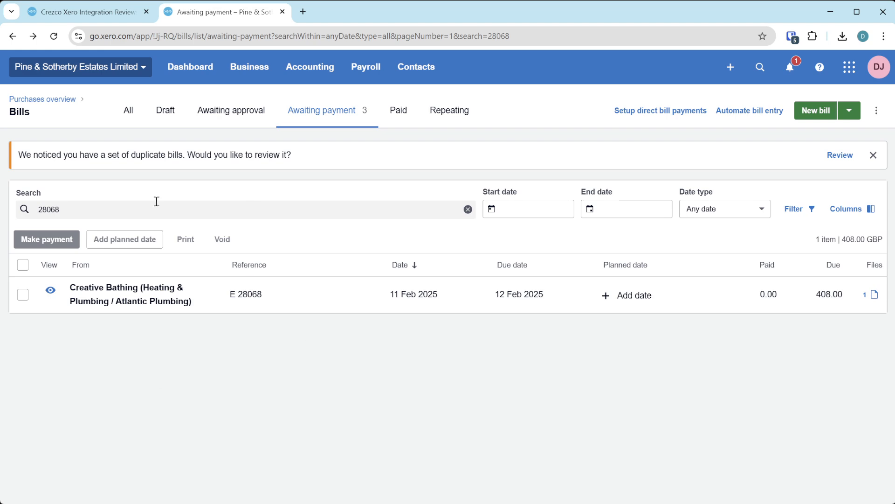
pyautogui.press('F5')
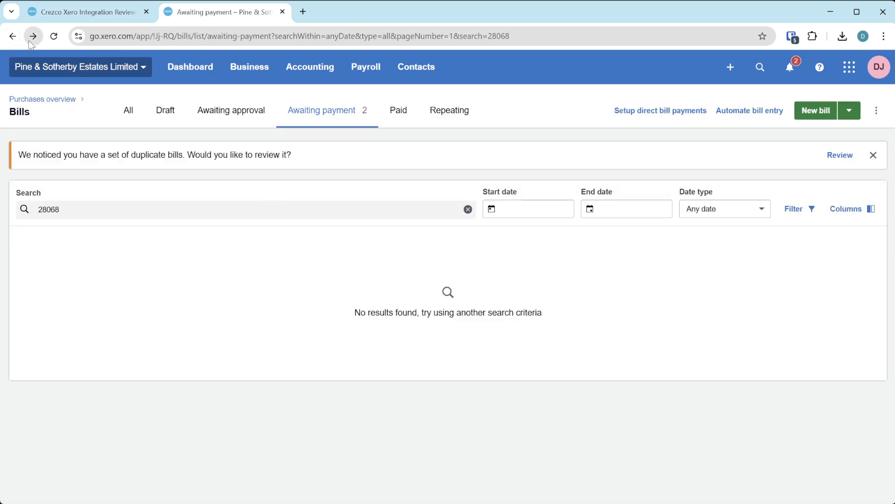
# Step: Search Xero for "atlantic" and open the Creative Bathing bill's payment transaction from the bill
pyautogui.click(760, 67)
pyautogui.write('atlantic')
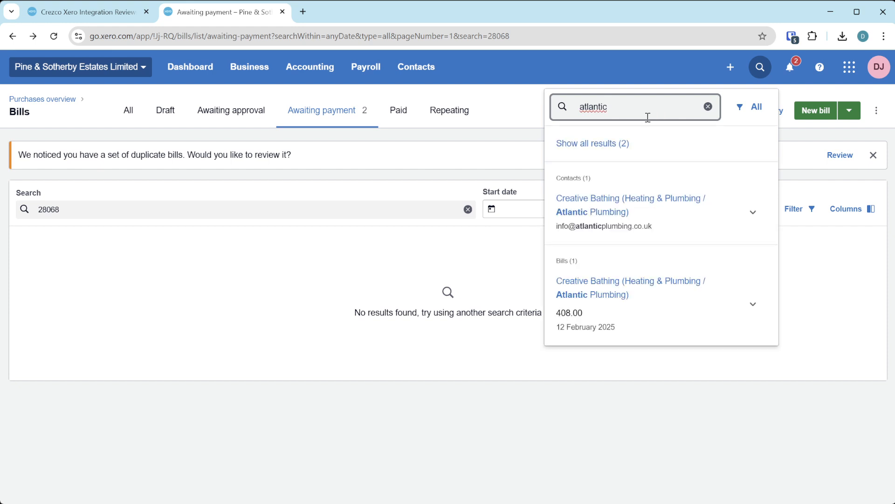
pyautogui.click(594, 294)
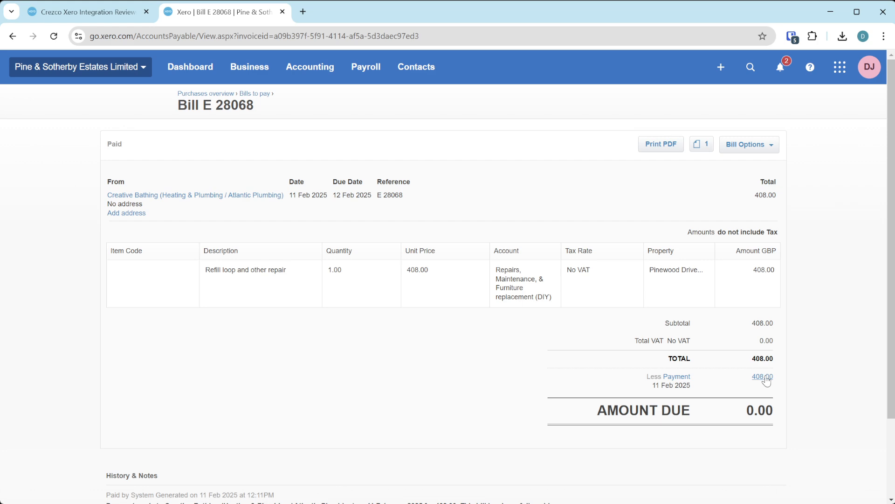
pyautogui.click(677, 377)
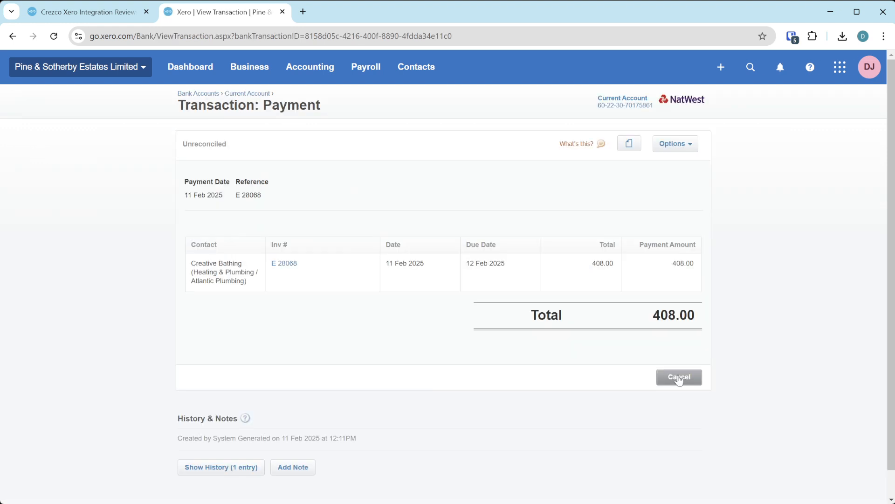